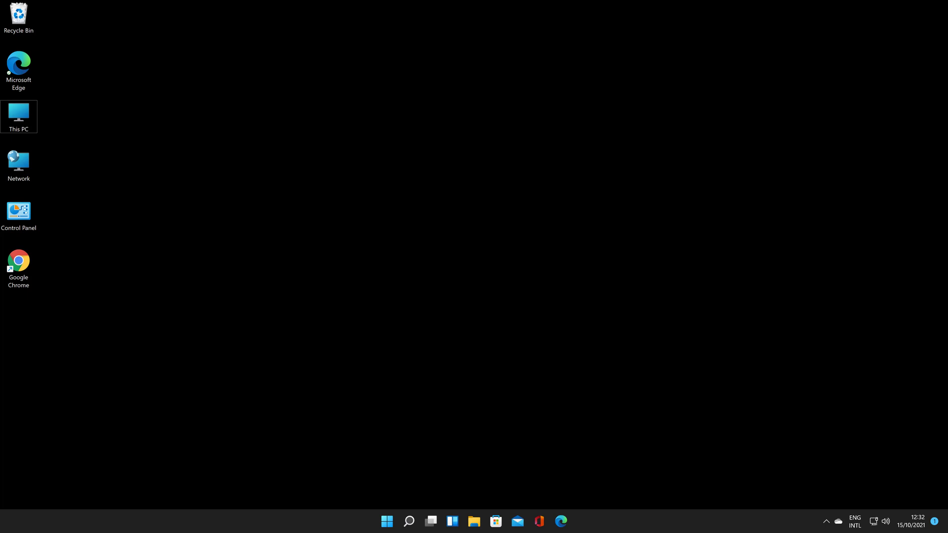
Bring up the taskbar clock's context menu with the Adjust date and time option.
{"action": "left_click", "coordinate": [782, 350]}
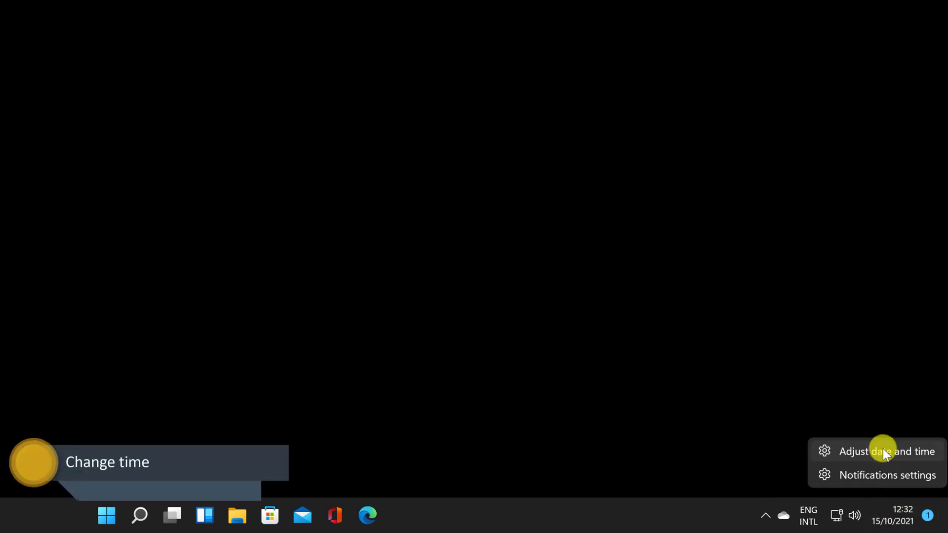
Open Date & time and switch off automatic time and automatic daylight saving adjustment.
{"action": "left_click", "coordinate": [883, 451]}
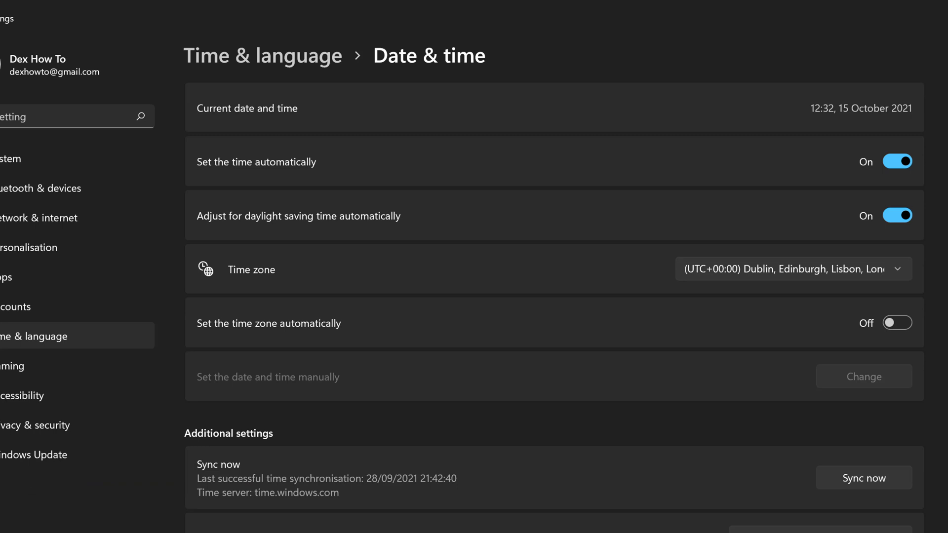
{"action": "left_click", "coordinate": [889, 219]}
{"action": "left_click", "coordinate": [896, 164]}
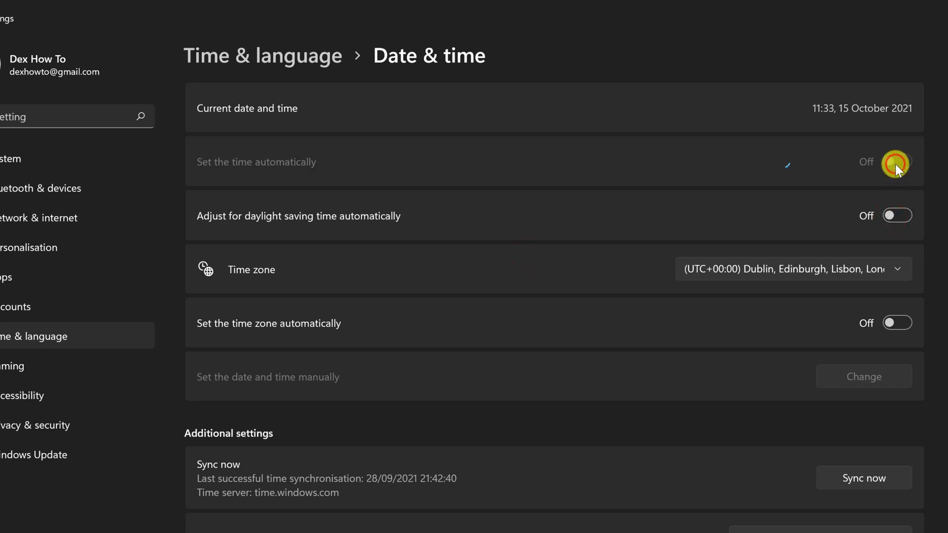
Change the minute to 34 so the clock reads 11:34 on 15 October 2021.
{"action": "left_click", "coordinate": [871, 383]}
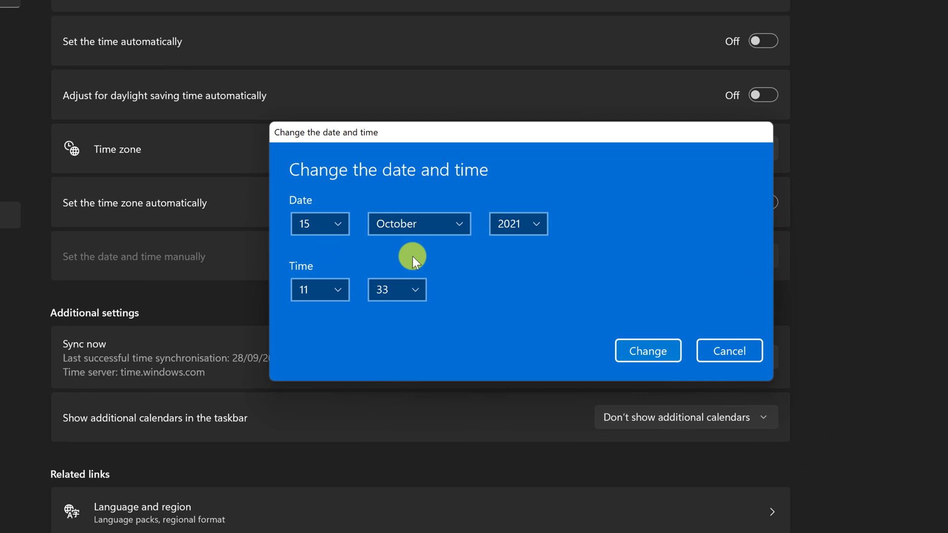
{"action": "left_click", "coordinate": [401, 297]}
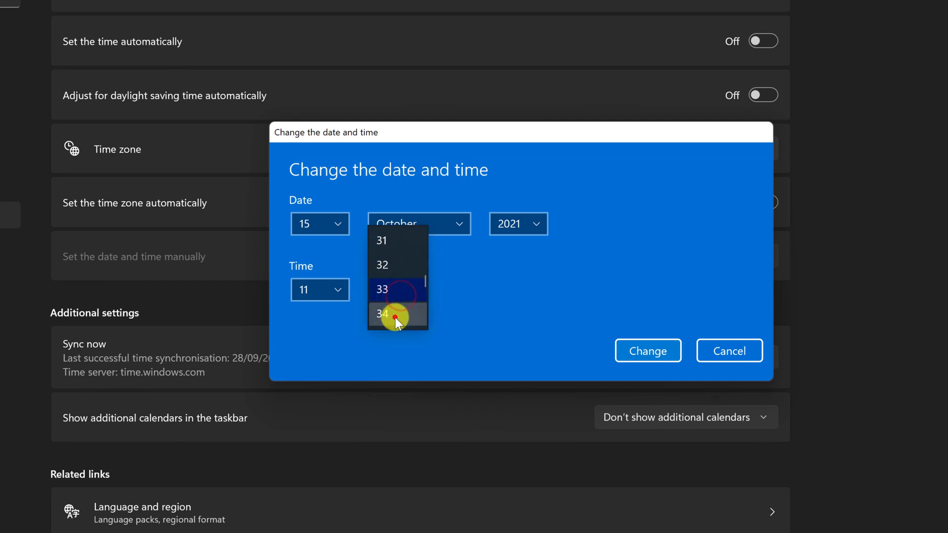
{"action": "left_click", "coordinate": [395, 318]}
{"action": "left_click", "coordinate": [639, 354]}
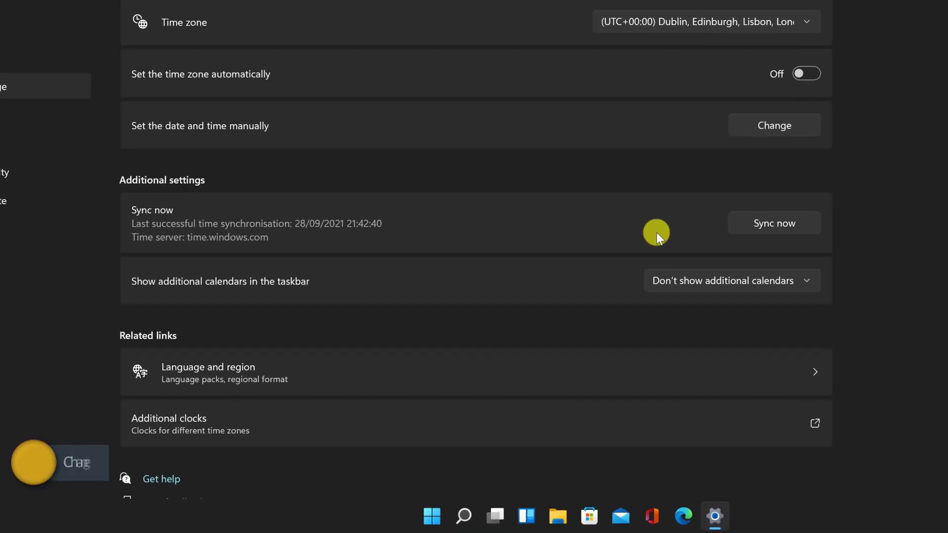
{"action": "scroll", "coordinate": [627, 346], "scroll_direction": "down", "scroll_amount": 1}
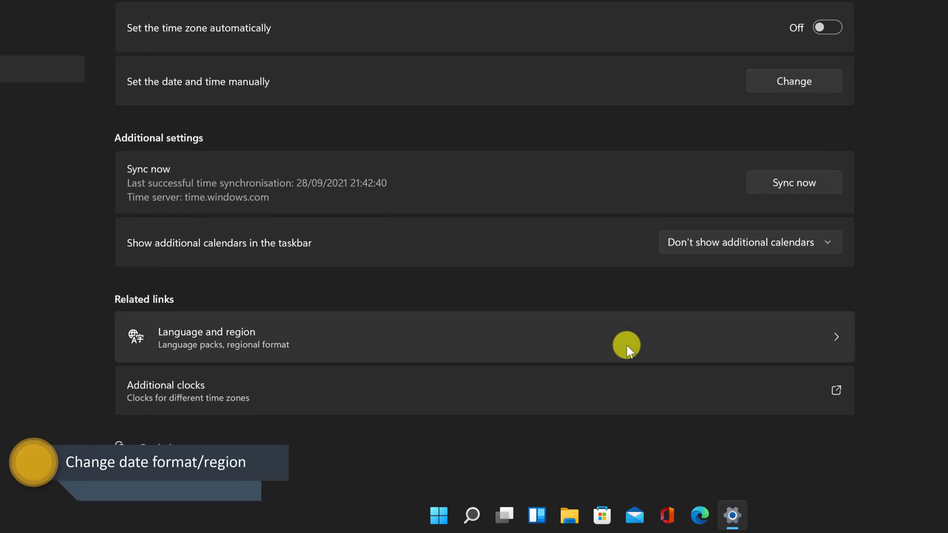
Go to the Language & region page from the Date & time related links.
{"action": "left_click", "coordinate": [389, 333]}
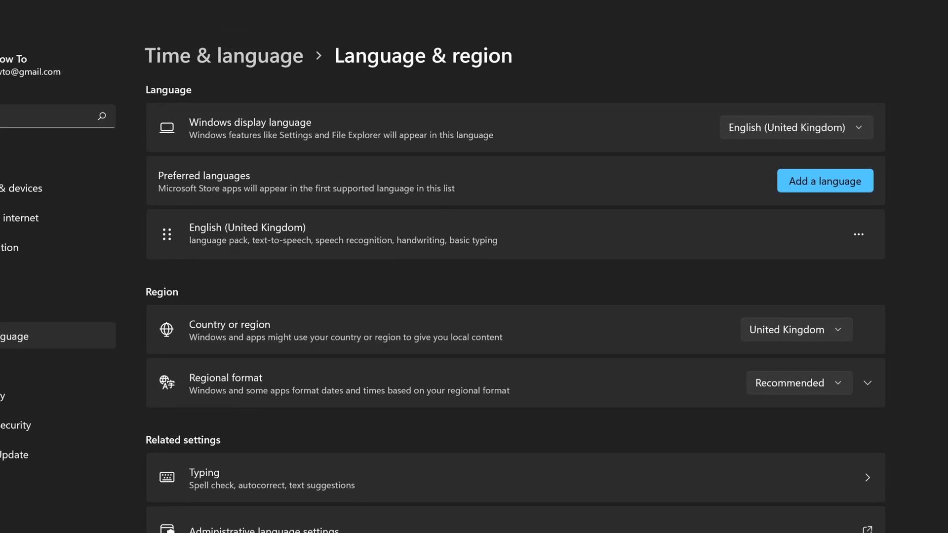
Set country to Romania and regional format to English (World), then open Change formats.
{"action": "left_click", "coordinate": [811, 326]}
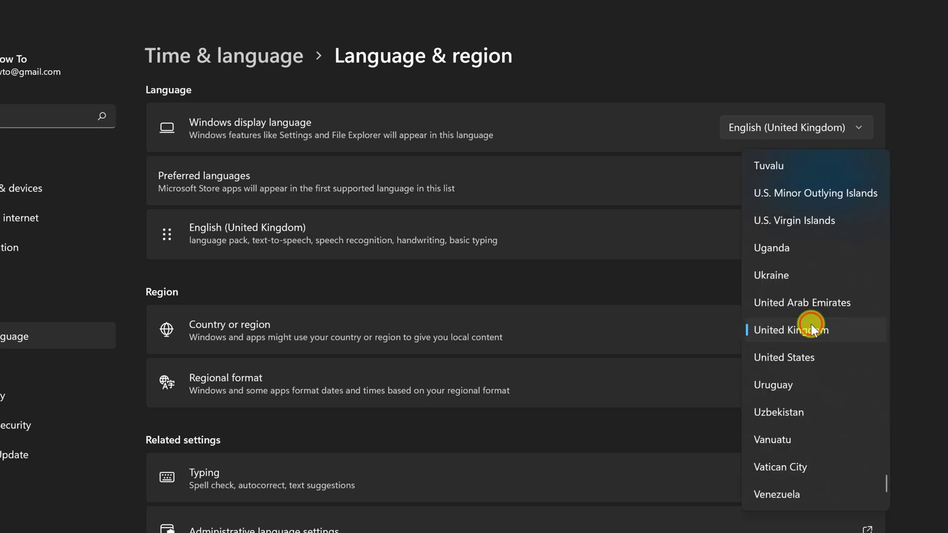
{"action": "left_click", "coordinate": [819, 359]}
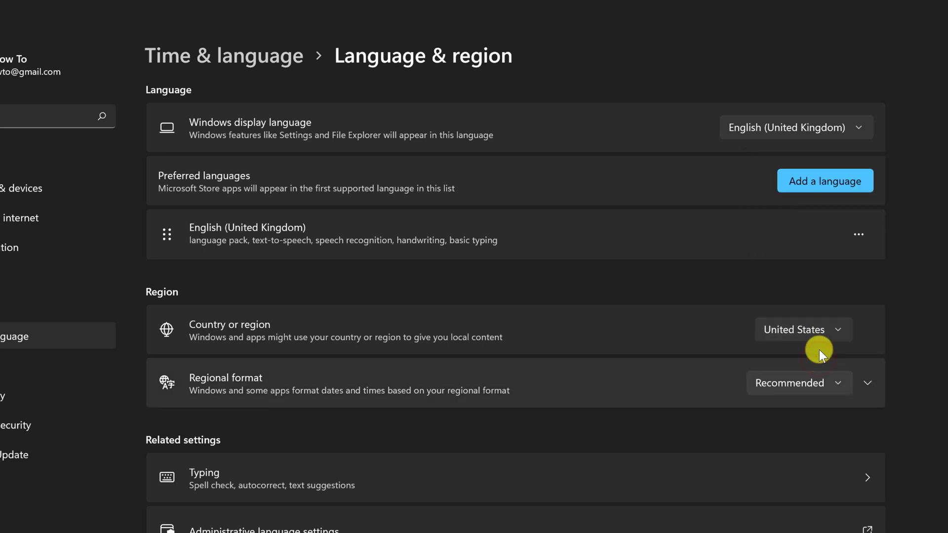
{"action": "left_click", "coordinate": [364, 401]}
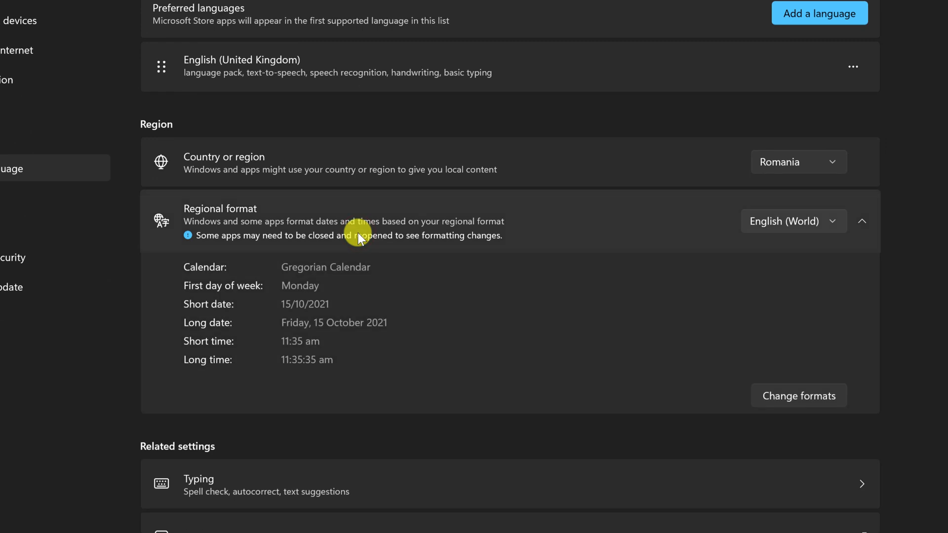
{"action": "left_click", "coordinate": [815, 403]}
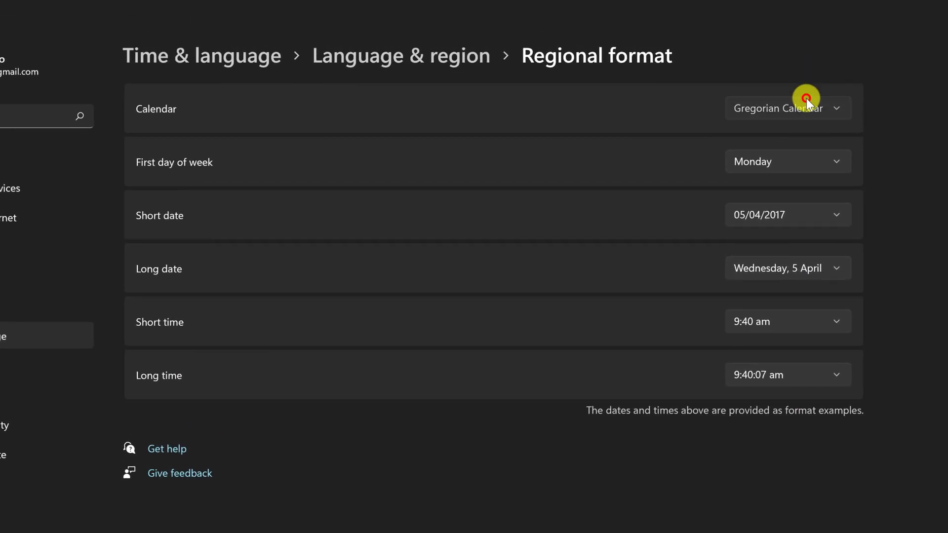
{"action": "left_click", "coordinate": [807, 99]}
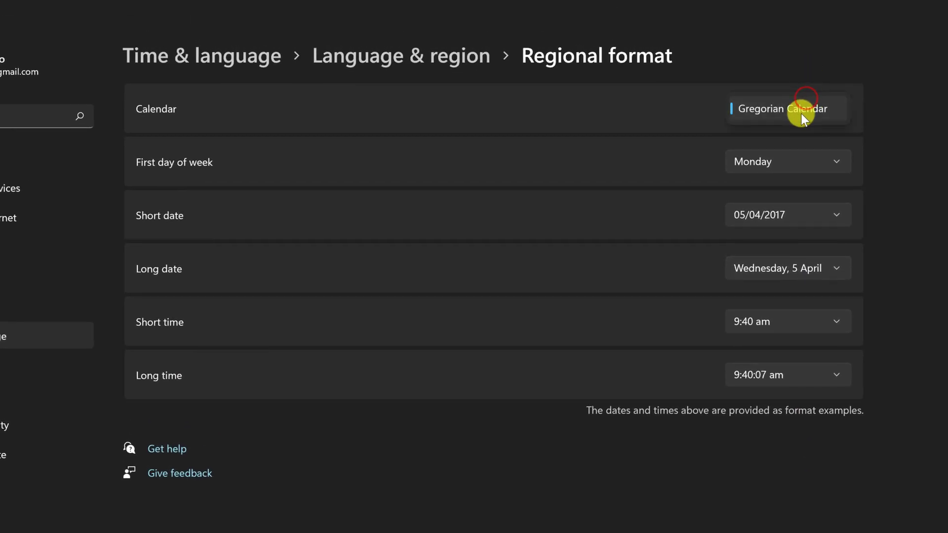
{"action": "left_click", "coordinate": [789, 164]}
{"action": "left_click", "coordinate": [790, 164]}
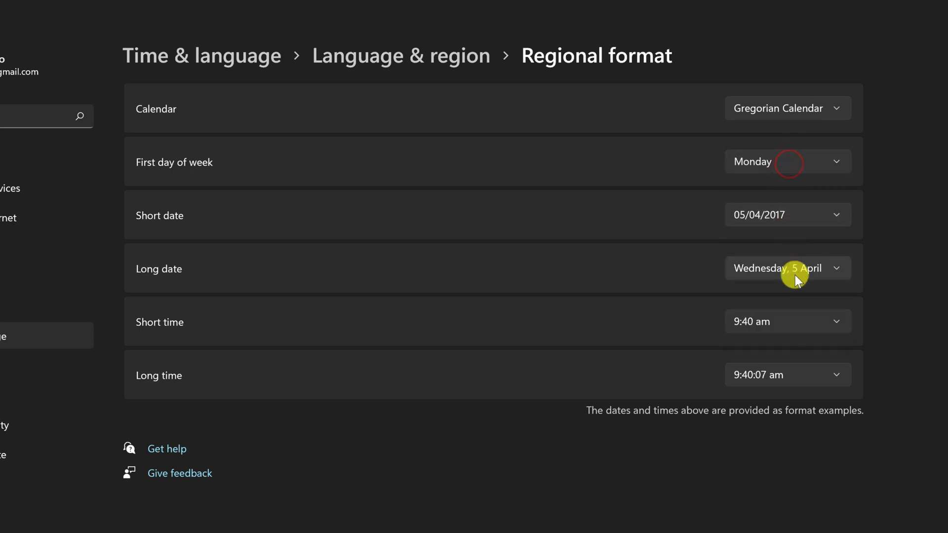
{"action": "left_click", "coordinate": [455, 64]}
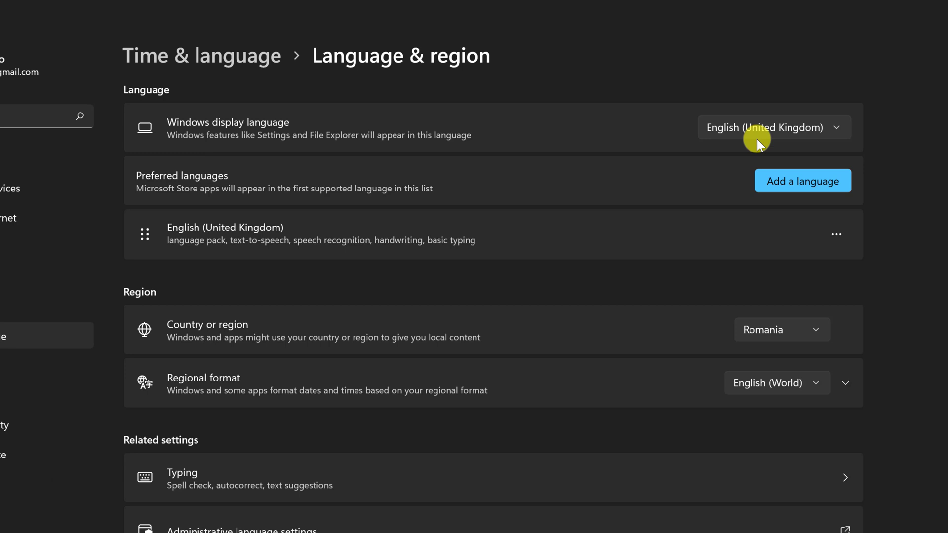
Search 'roma' under Add a language and select Română (România).
{"action": "left_click", "coordinate": [820, 185]}
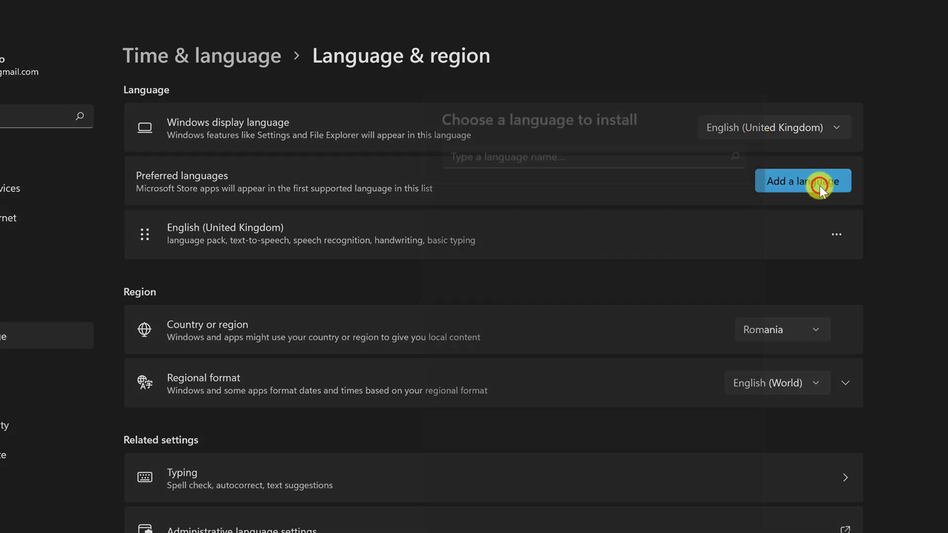
{"action": "scroll", "coordinate": [498, 274], "scroll_direction": "down", "scroll_amount": 3}
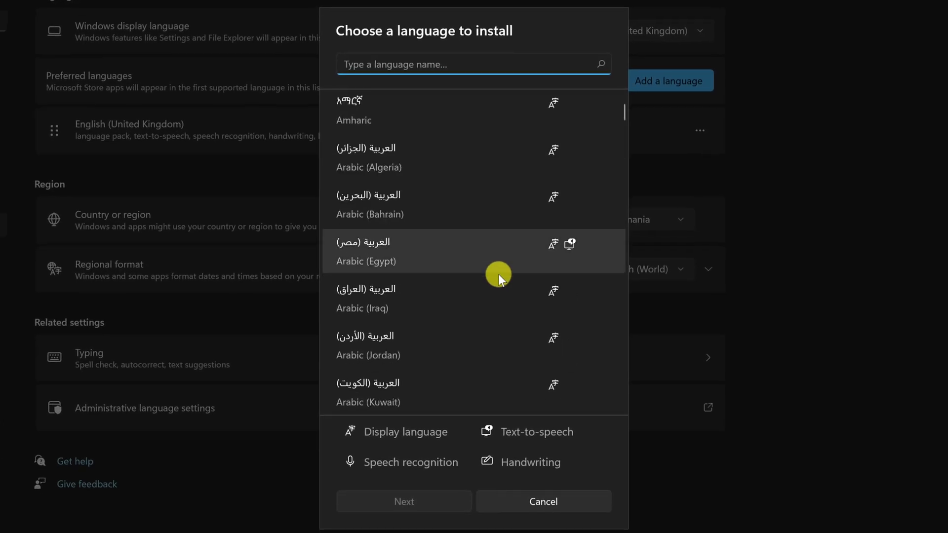
{"action": "scroll", "coordinate": [498, 274], "scroll_direction": "down", "scroll_amount": 3}
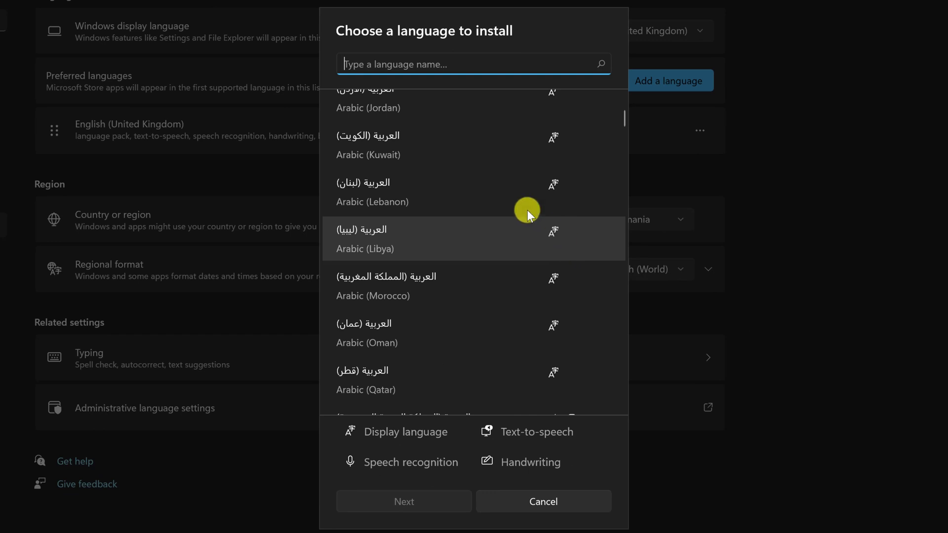
{"action": "type", "text": "r"}
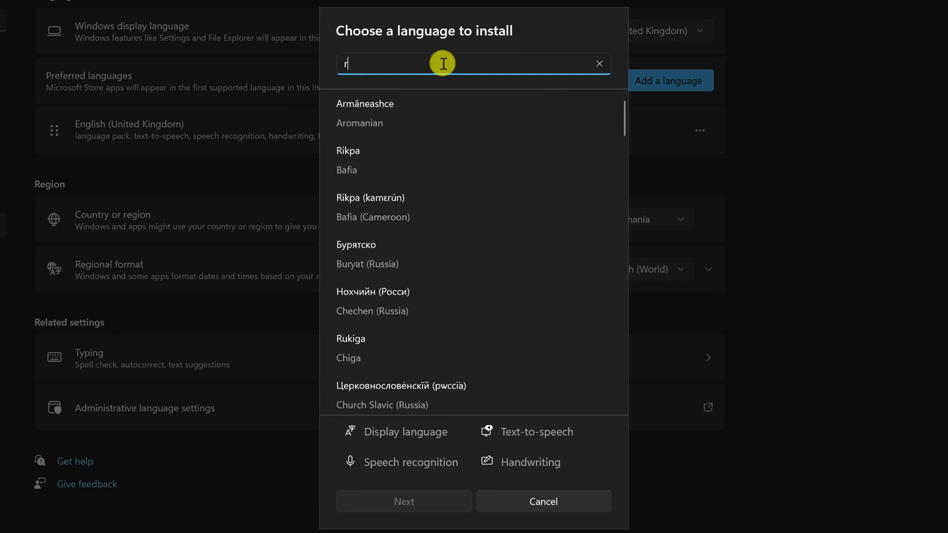
{"action": "type", "text": "oma"}
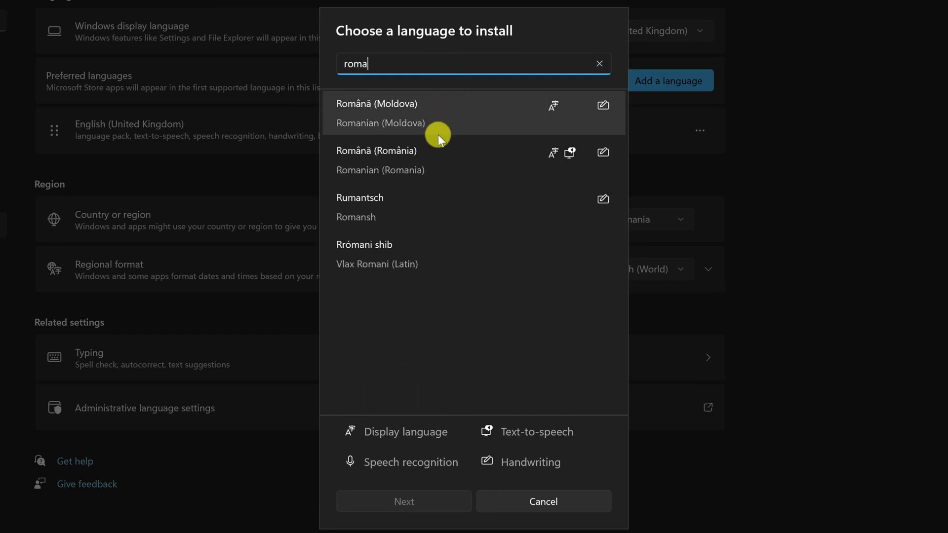
{"action": "left_click", "coordinate": [438, 147]}
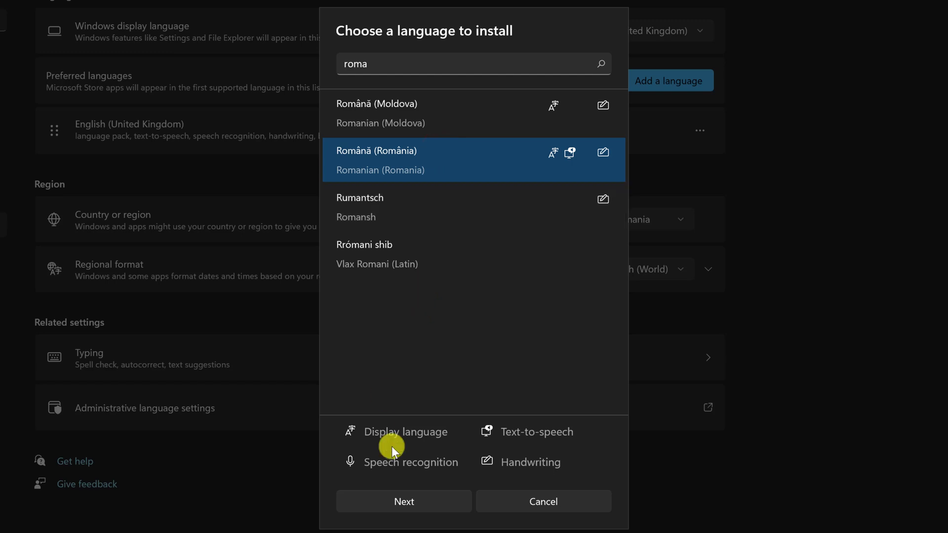
Install Romanian (Romania) with 'Set as my Windows display language' ticked.
{"action": "left_click", "coordinate": [436, 502]}
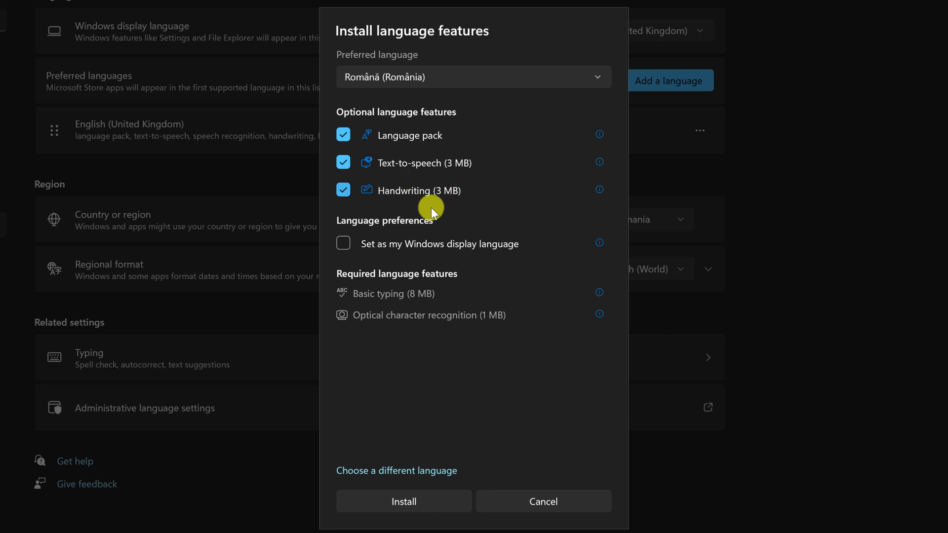
{"action": "left_click", "coordinate": [347, 247]}
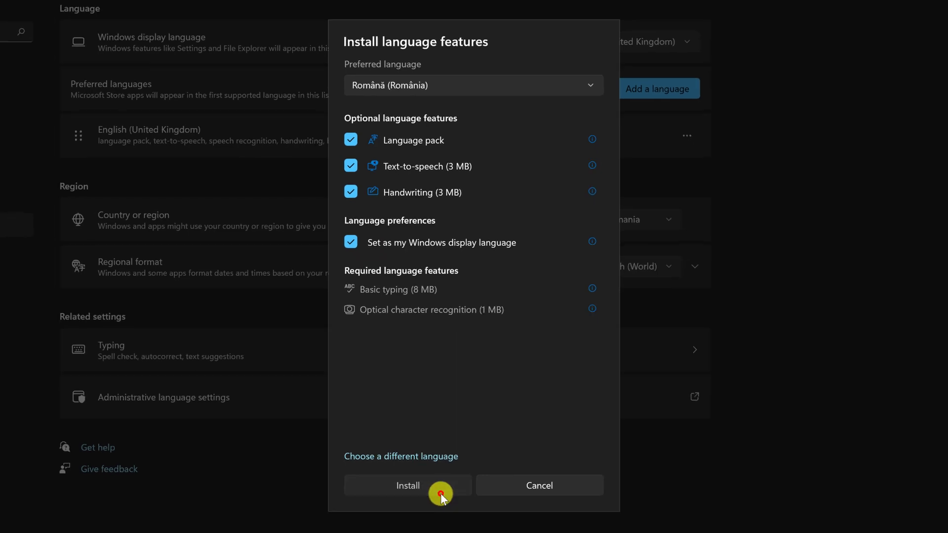
{"action": "left_click", "coordinate": [437, 504]}
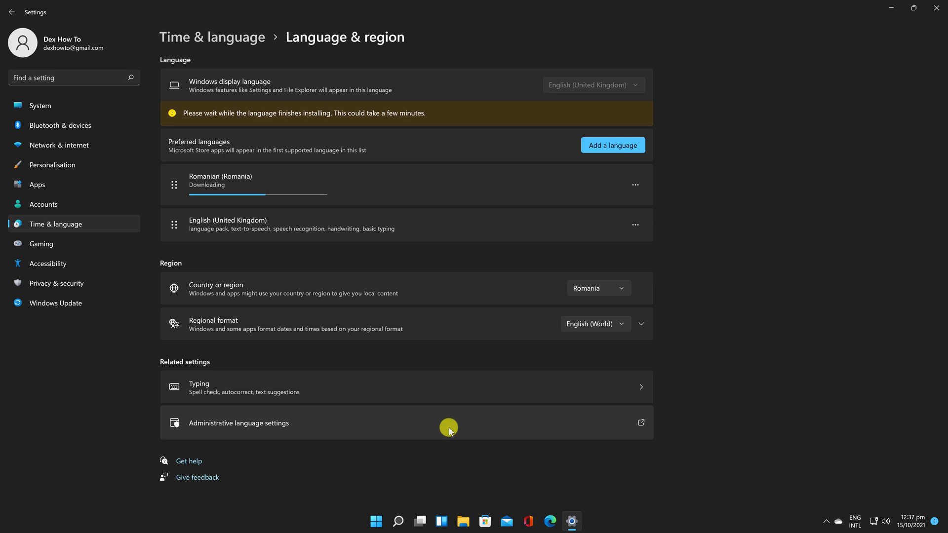
Sign out and back in to load the Romanian interface, then open the Start menu.
{"action": "left_click", "coordinate": [631, 116]}
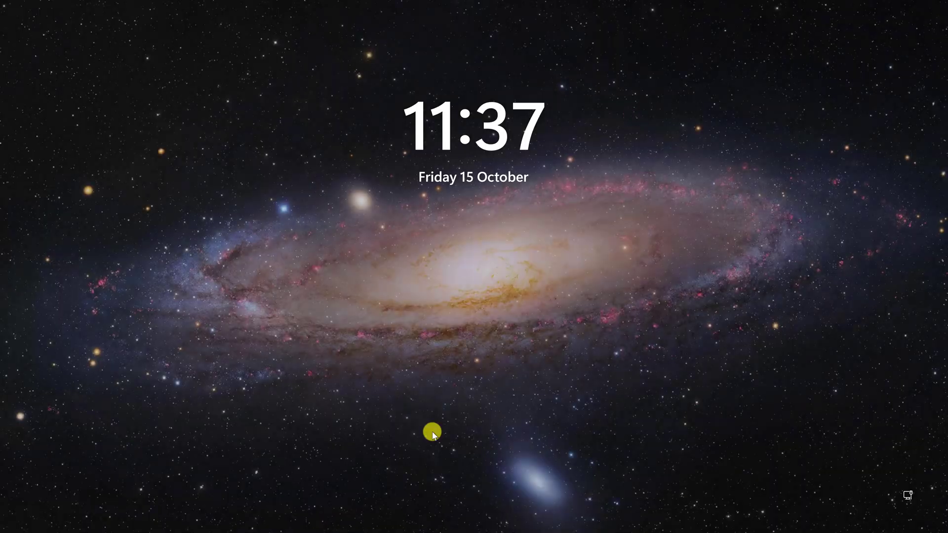
{"action": "left_click", "coordinate": [432, 433]}
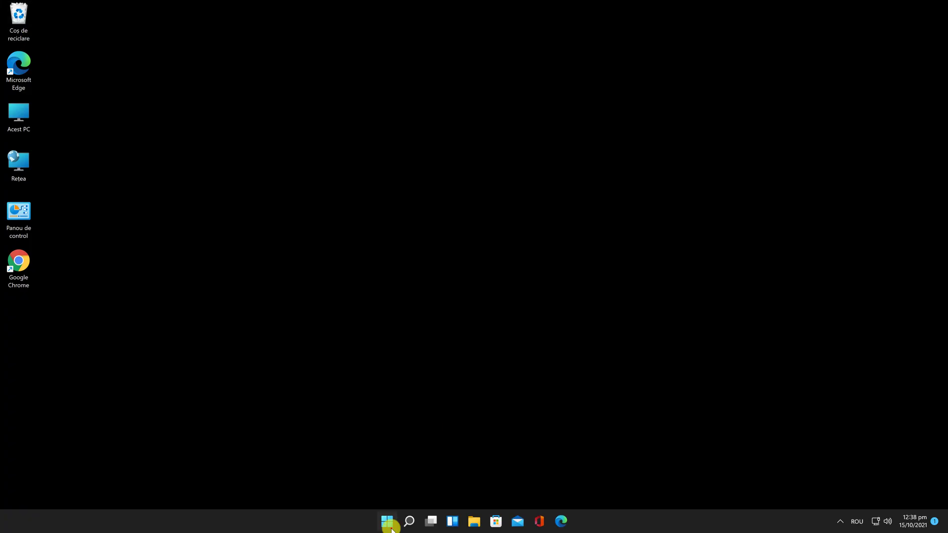
{"action": "left_click", "coordinate": [387, 521]}
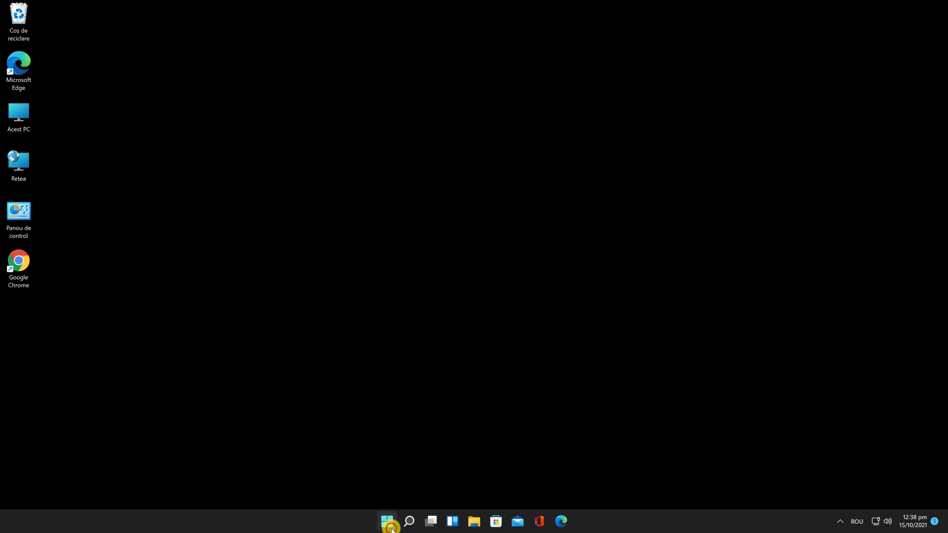